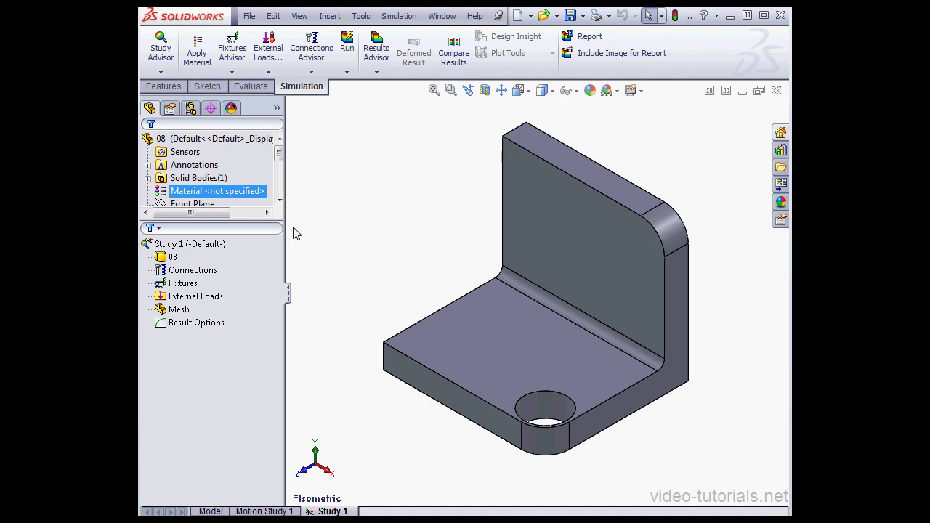
Deselect the unspecified Material entry in the Study 1 tree.
left_click(325, 247)
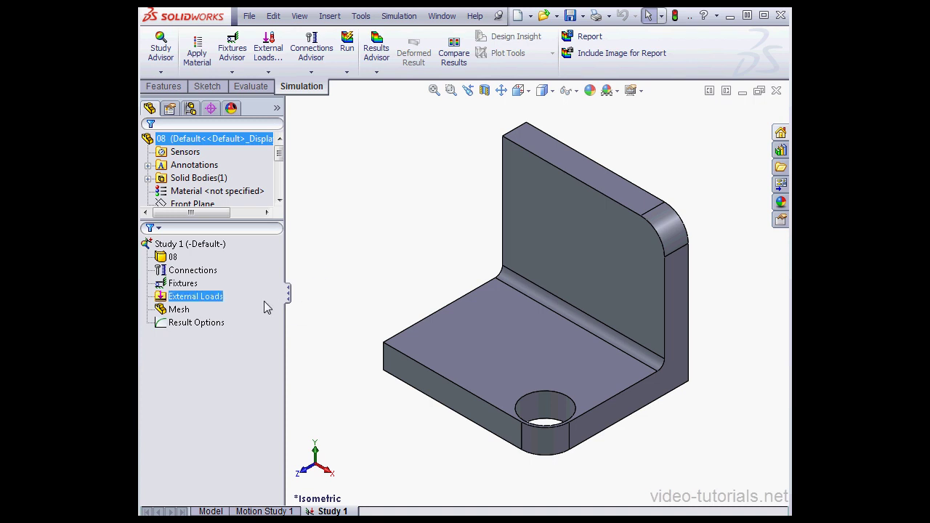
Create a standard mesh with a 40 mm element size, which fails on Cut-Extrude1.
right_click(187, 309)
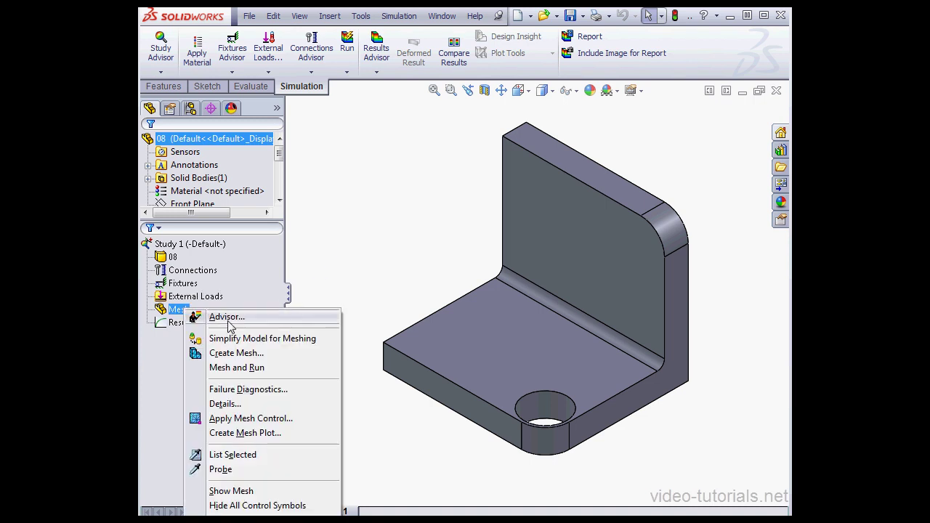
left_click(240, 353)
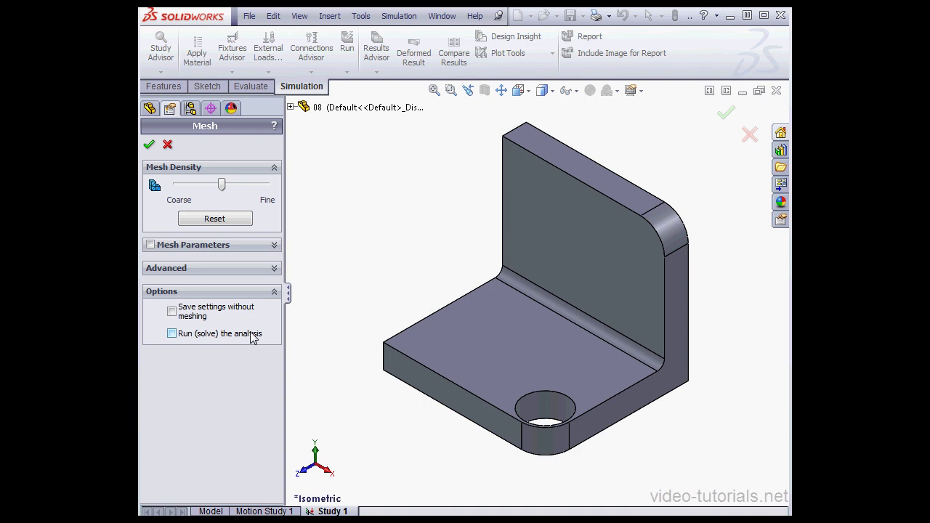
left_click(274, 246)
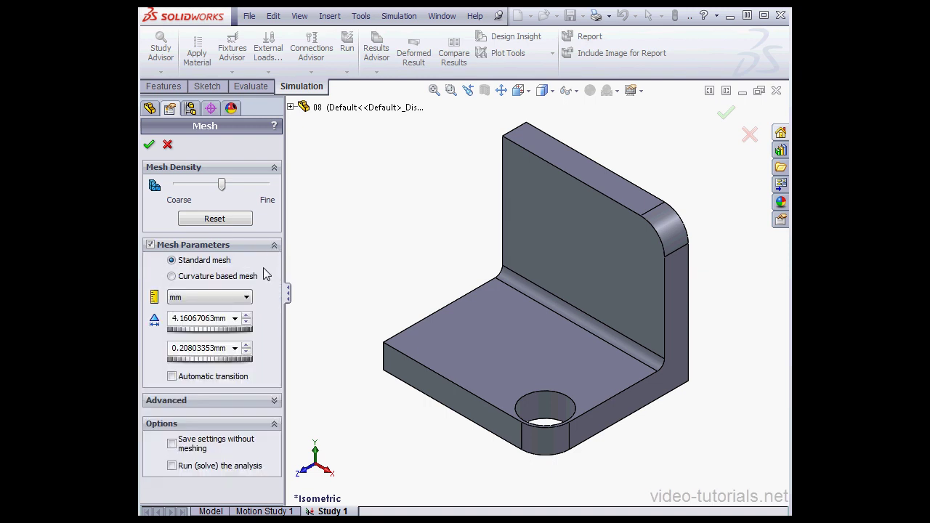
left_click(228, 324)
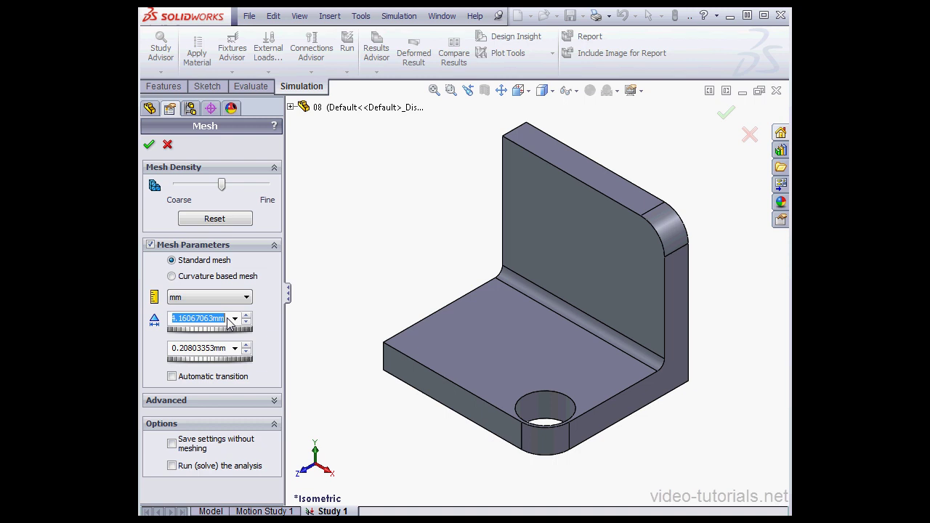
type("4")
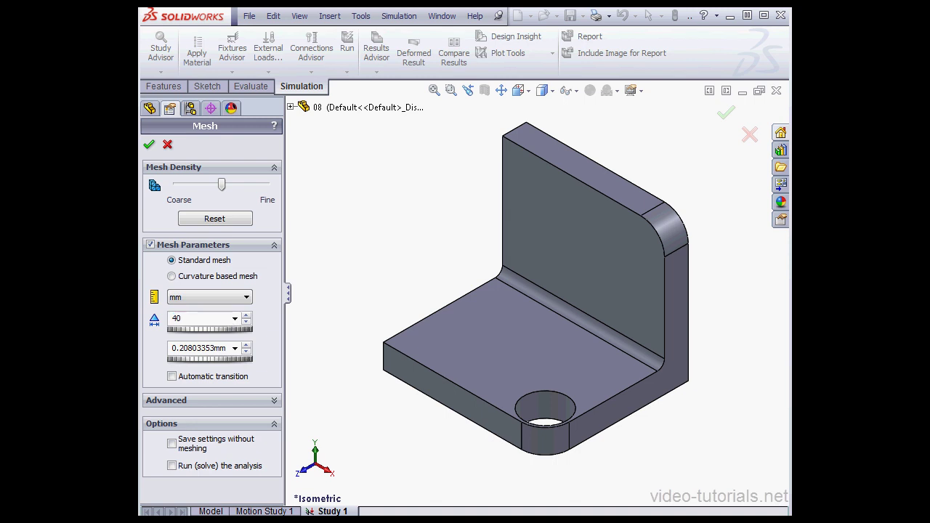
type("0")
key("Return")
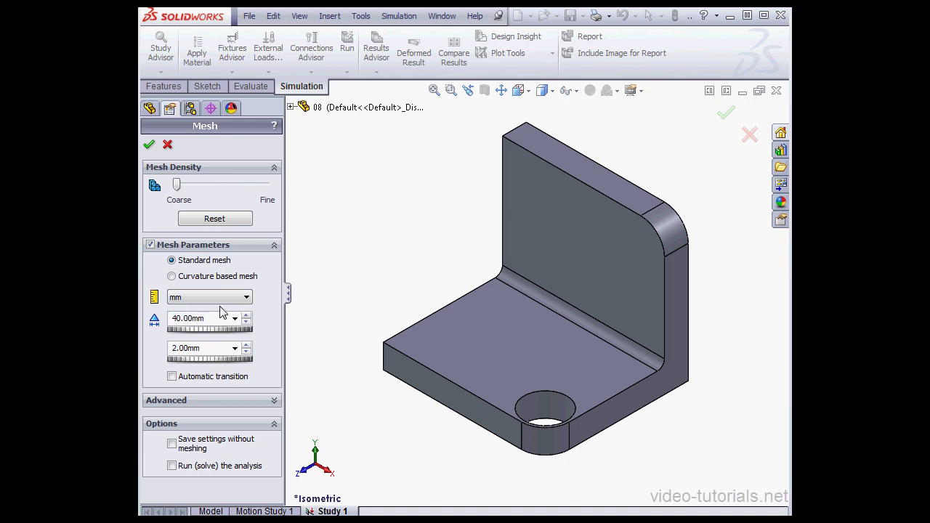
left_click(149, 144)
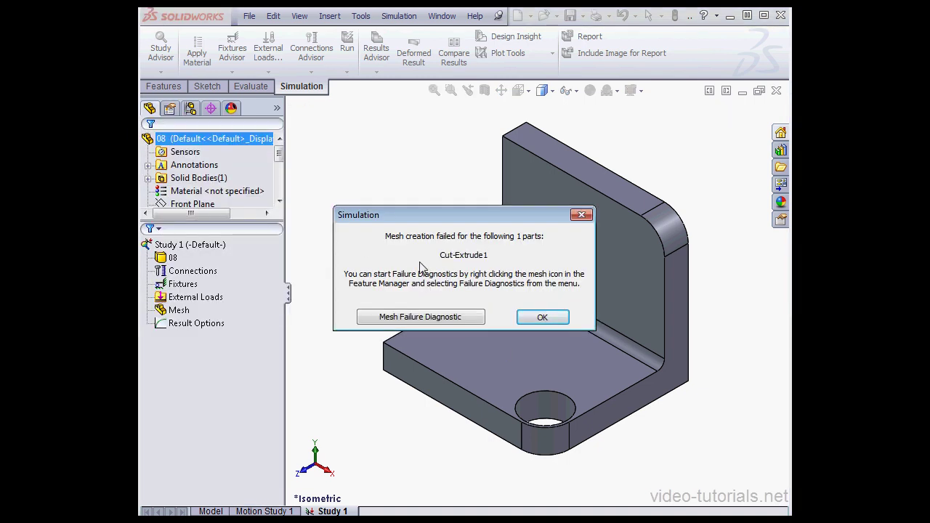
Dismiss the failure and remesh with Automatic trials for solid enabled at 5 trials.
left_click(544, 319)
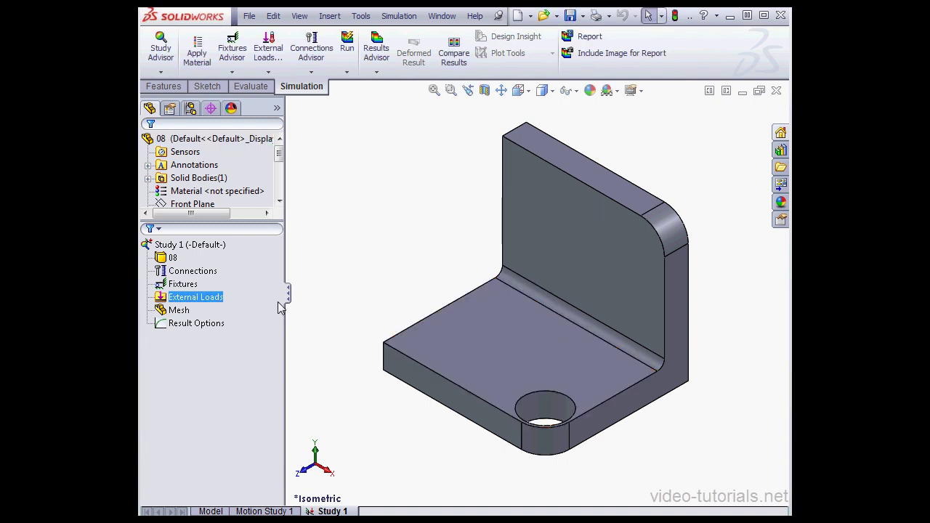
left_click(179, 310)
right_click(179, 311)
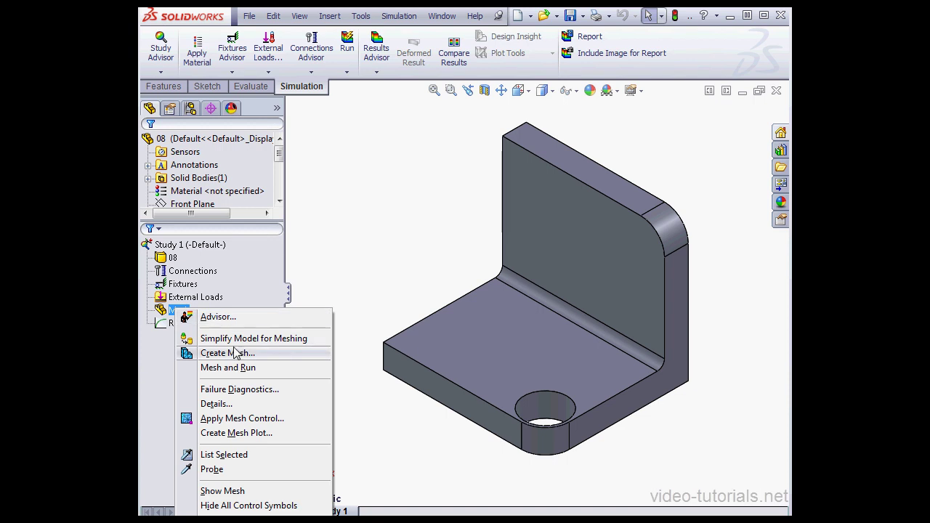
left_click(228, 354)
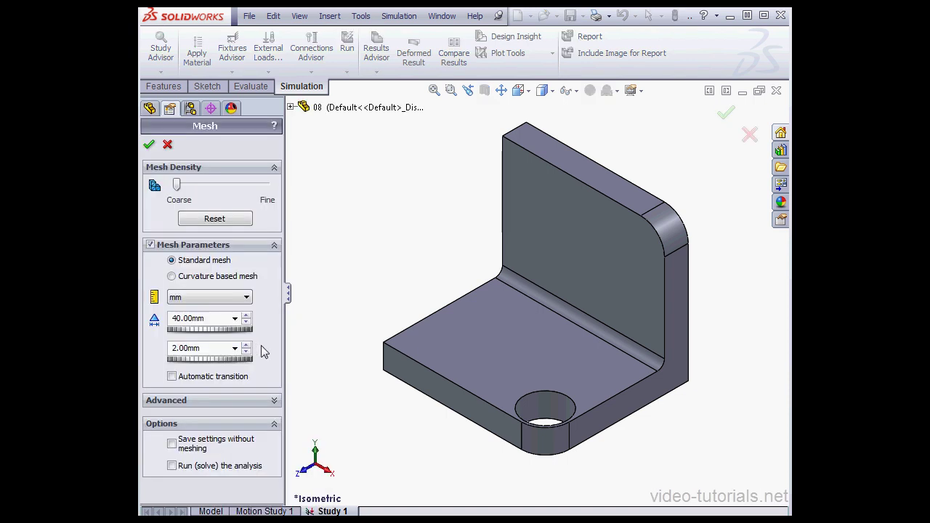
left_click(275, 399)
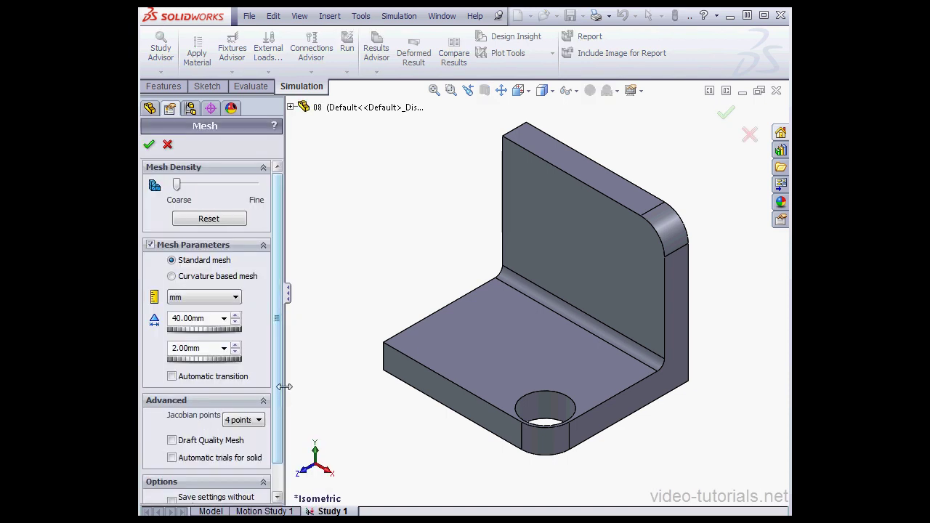
scroll(281, 396, "down", 2)
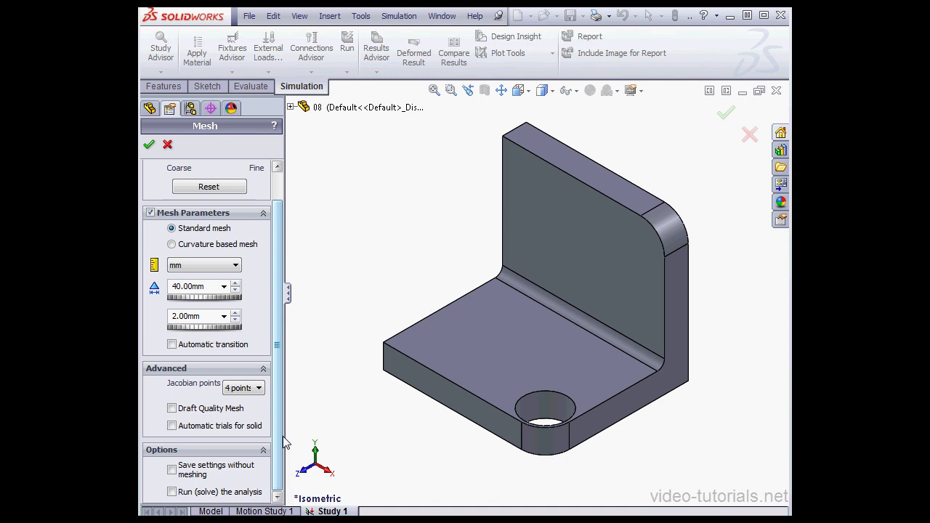
left_click(173, 427)
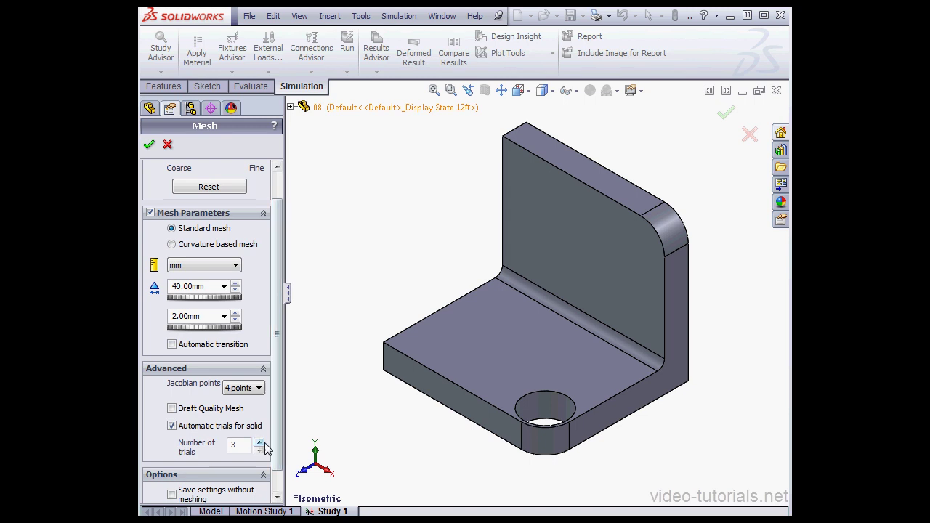
left_click(260, 441)
left_click(259, 441)
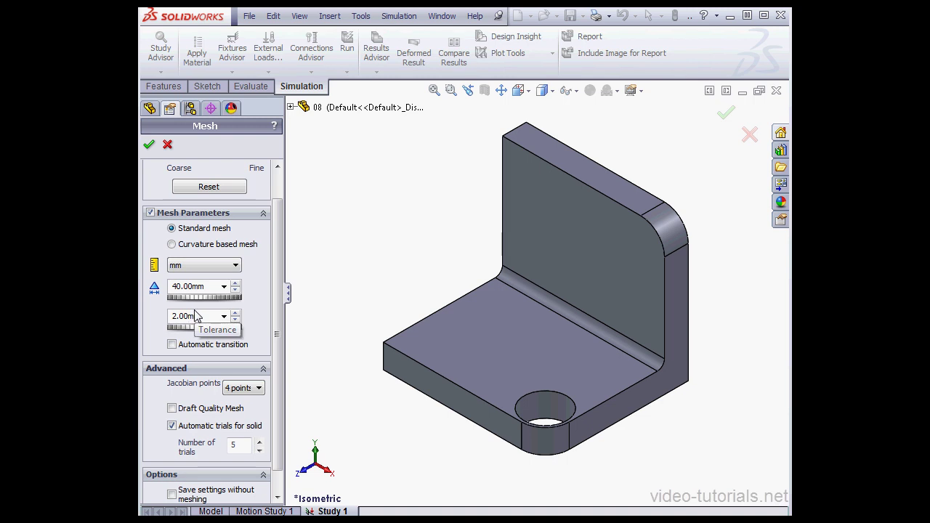
left_click(149, 145)
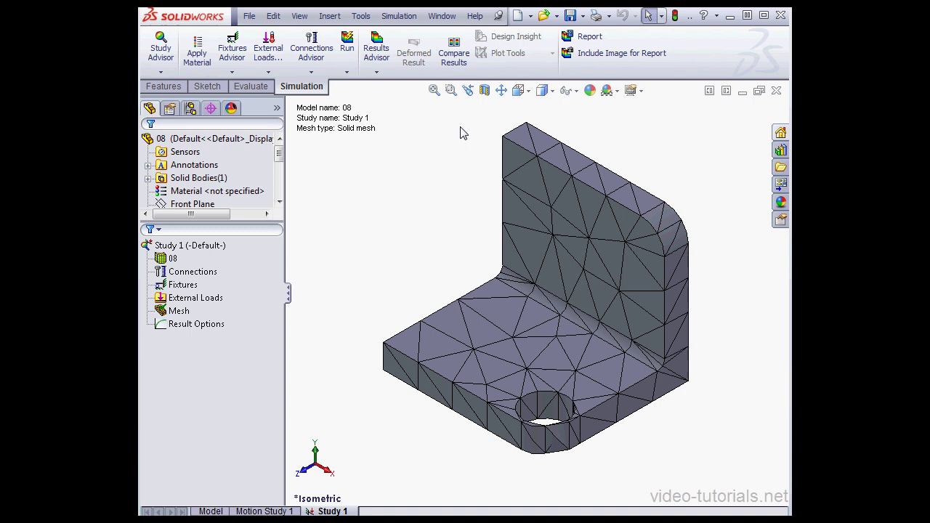
left_click(399, 15)
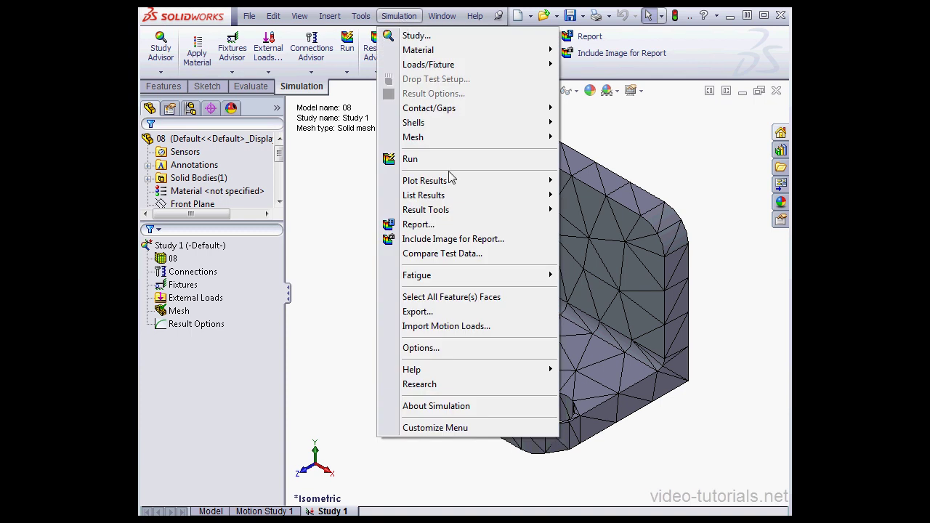
left_click(428, 350)
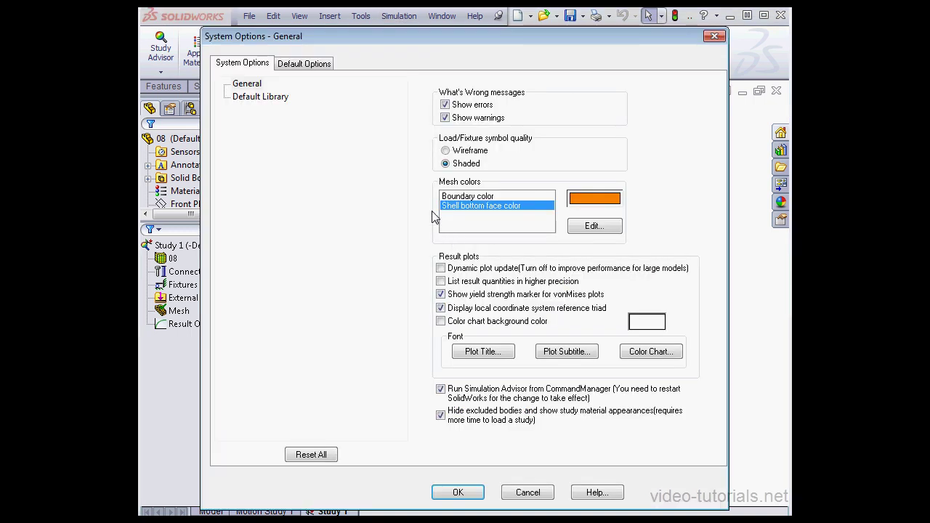
left_click(310, 70)
left_click(248, 113)
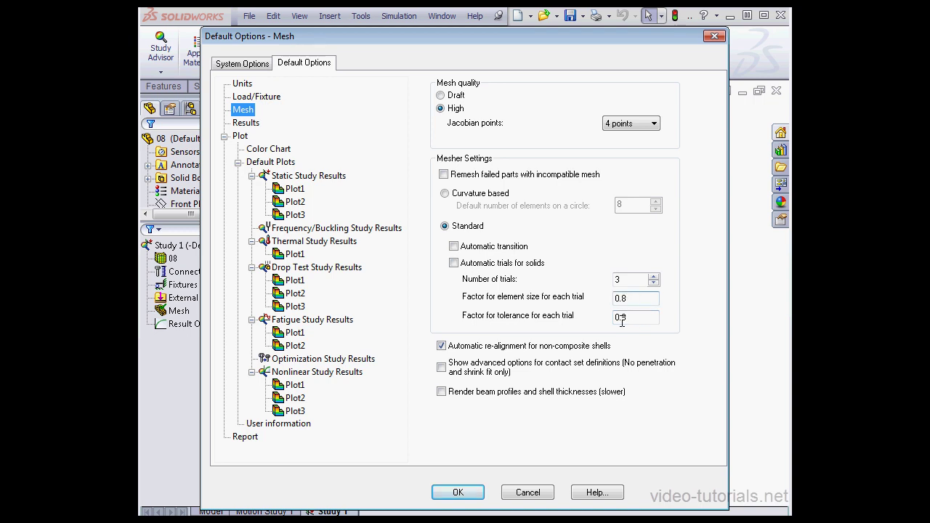
left_click(530, 493)
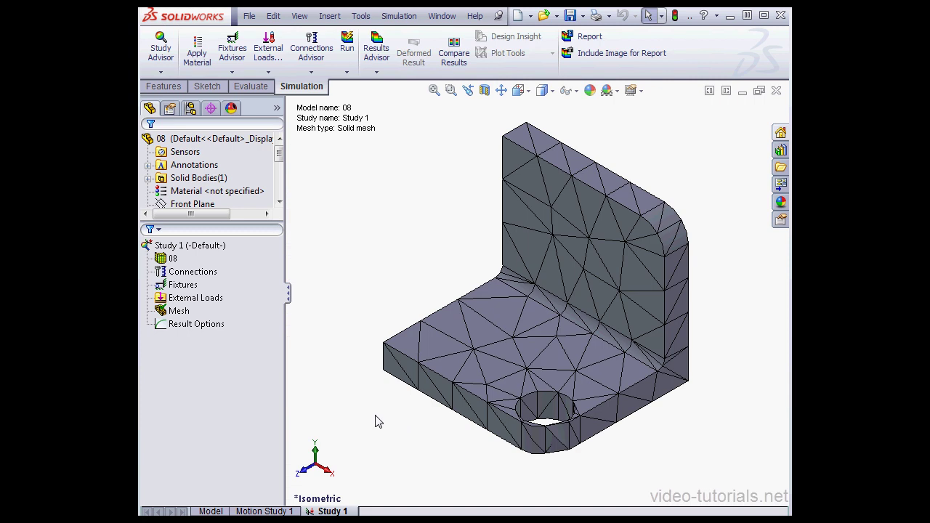
Apply a .25 mm mesh control to the hole face.
right_click(178, 311)
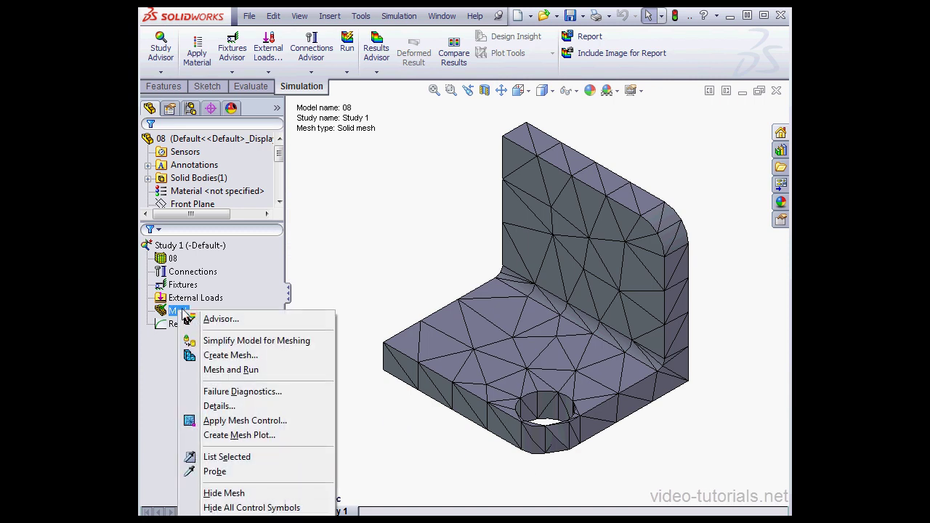
left_click(240, 421)
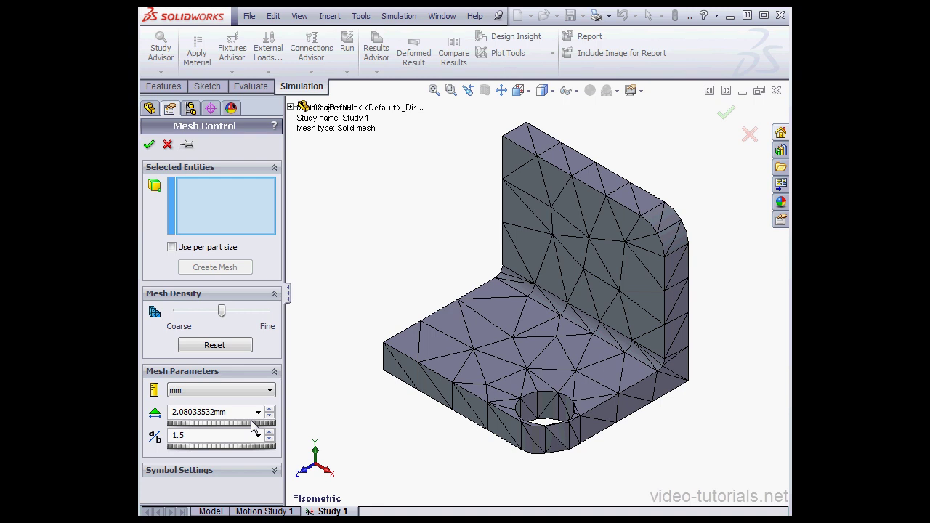
left_click(553, 419)
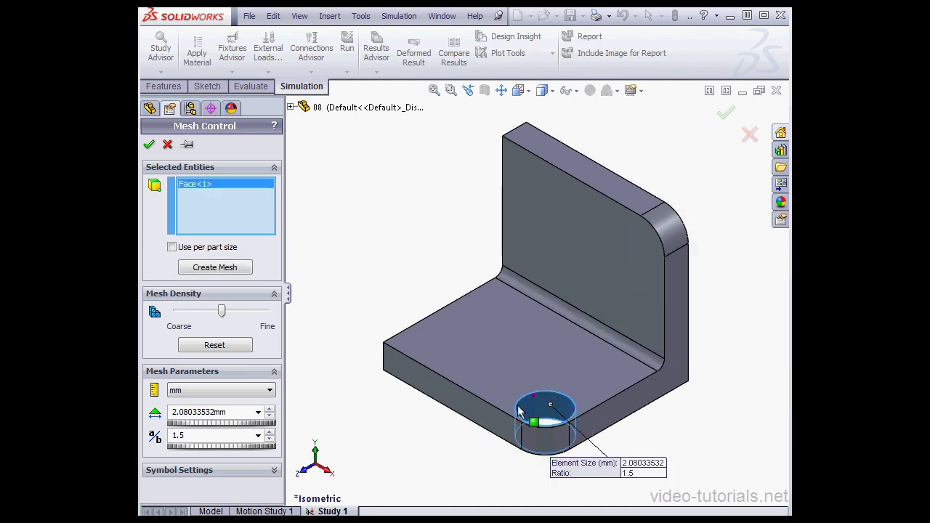
left_click(232, 412)
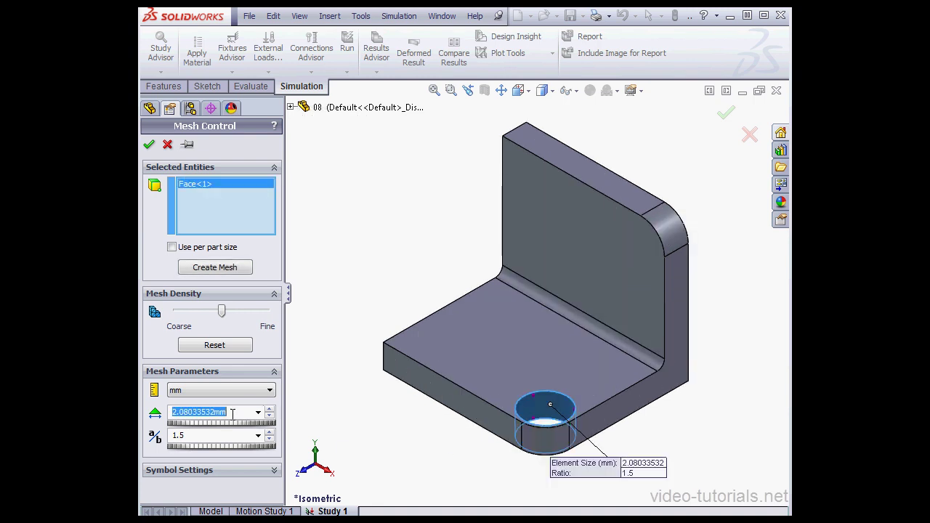
type(".25")
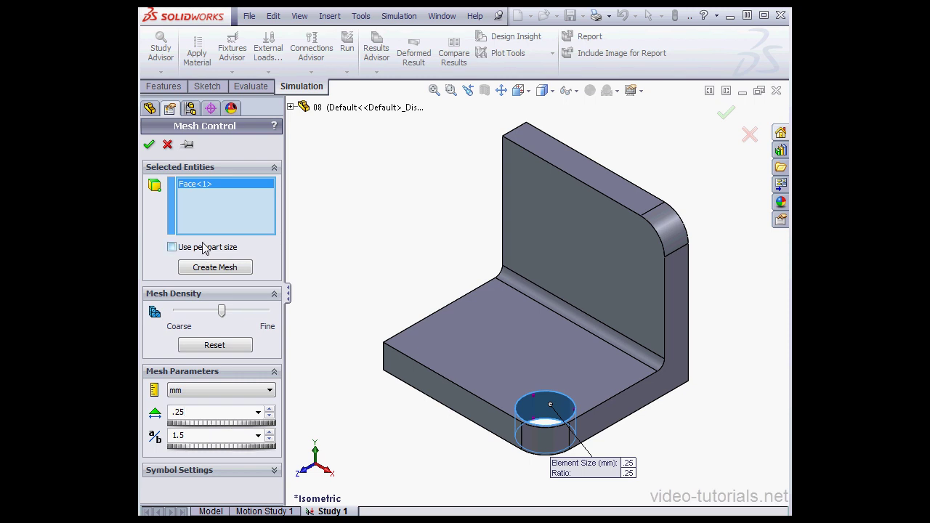
left_click(150, 147)
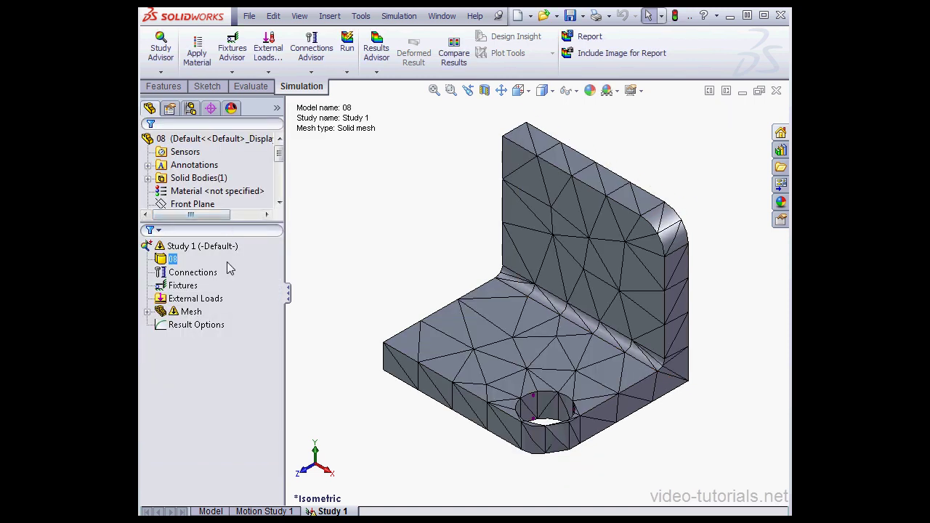
Remesh the bracket with the new mesh control, which fails on Cut-Extrude1.
left_click(194, 311)
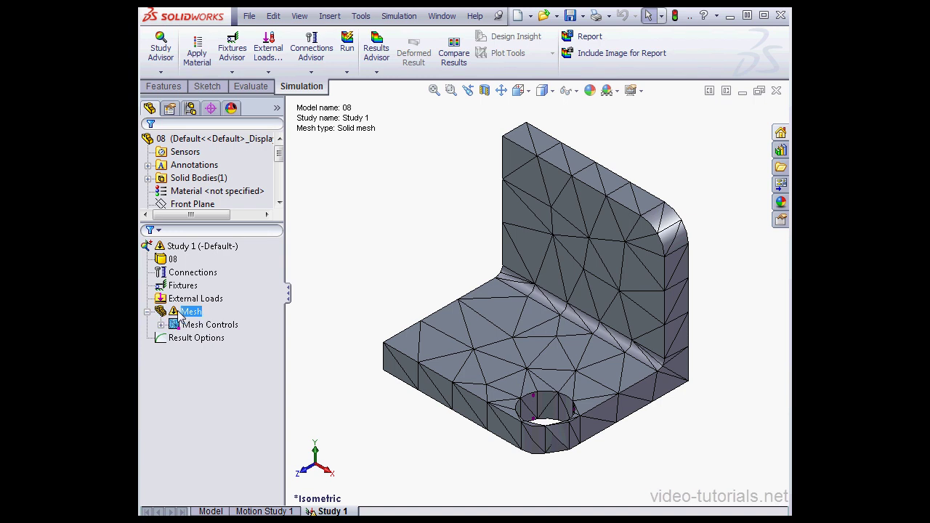
right_click(191, 313)
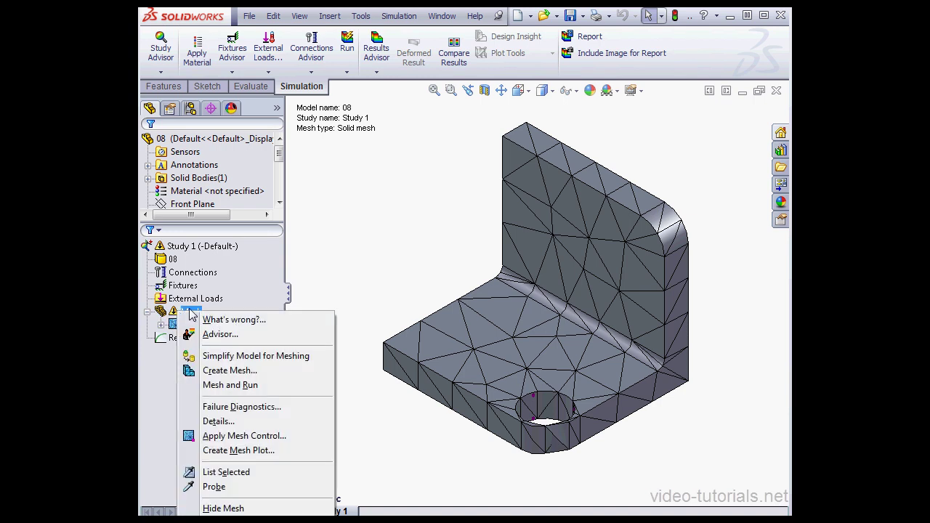
left_click(251, 372)
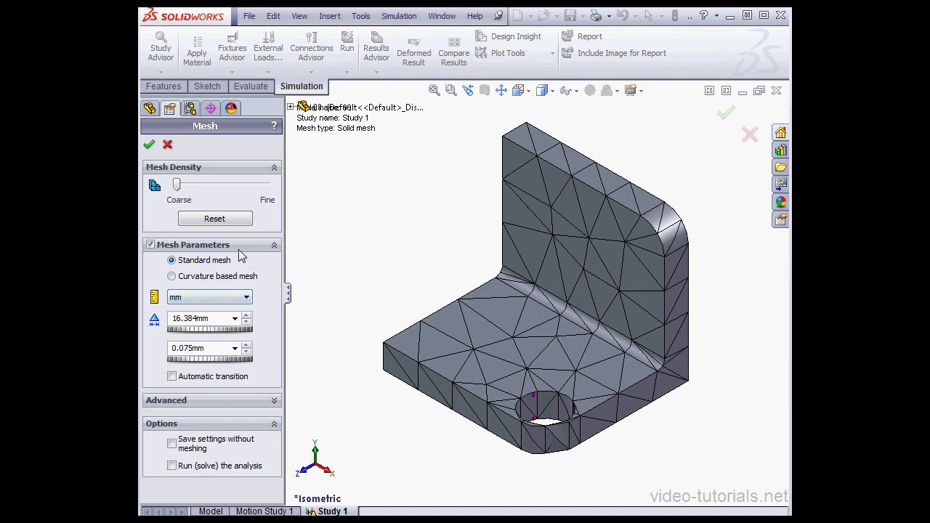
left_click(149, 144)
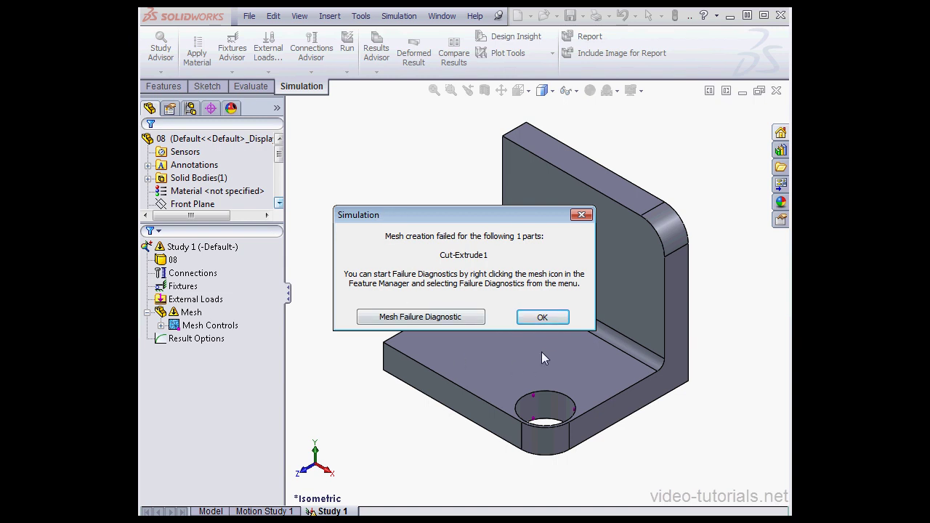
Dismiss the failure and remesh using curvature-based meshing (8 elements per circle, 1.5 growth ratio).
left_click(544, 317)
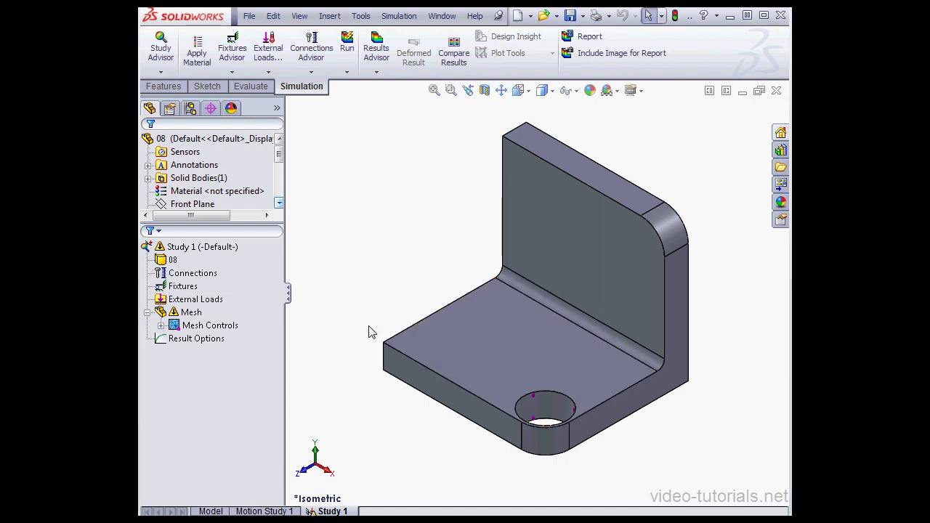
left_click(209, 326)
right_click(190, 312)
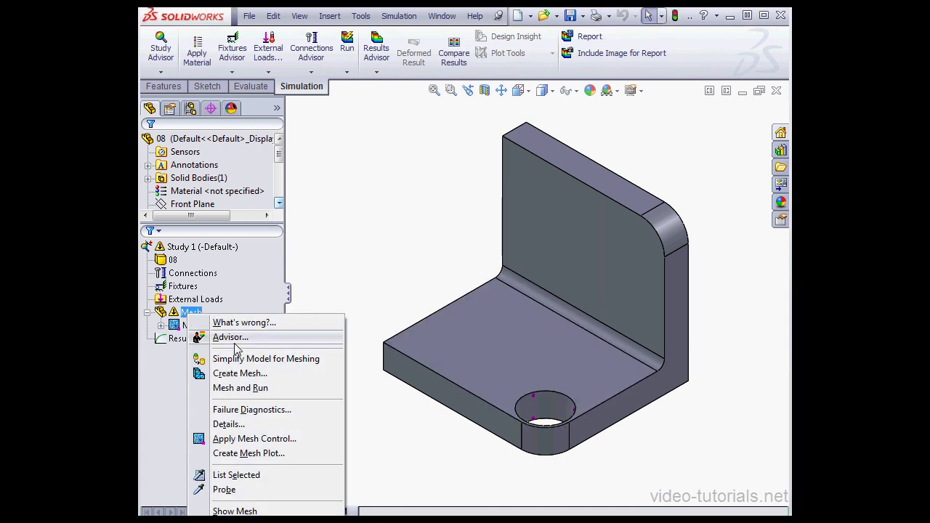
left_click(240, 374)
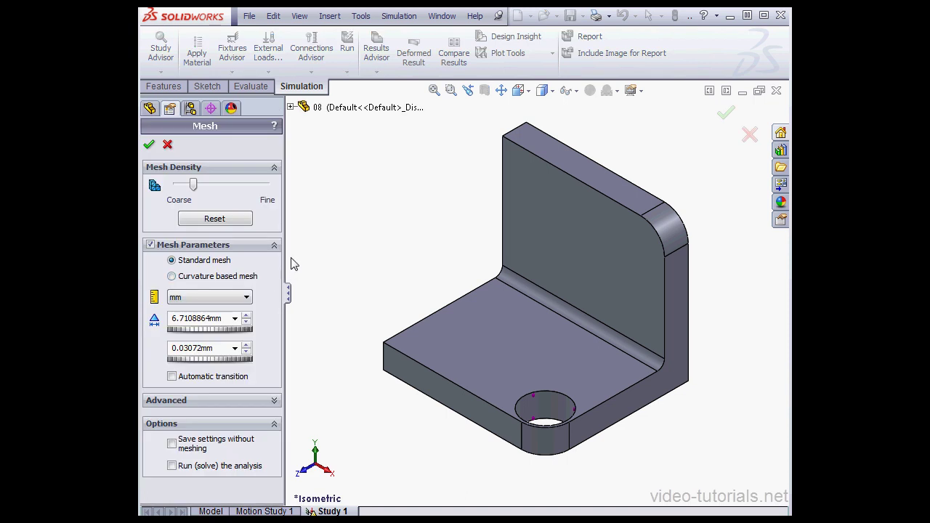
left_click(172, 277)
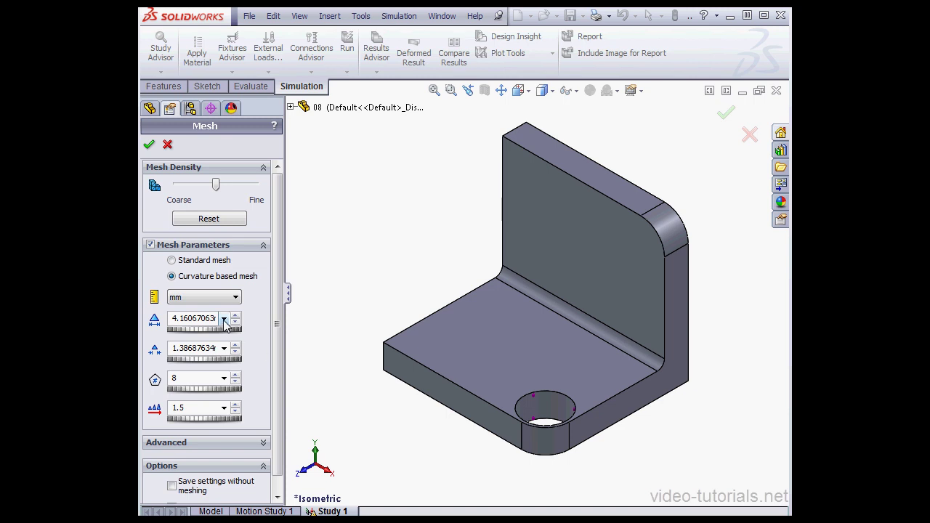
left_click(150, 146)
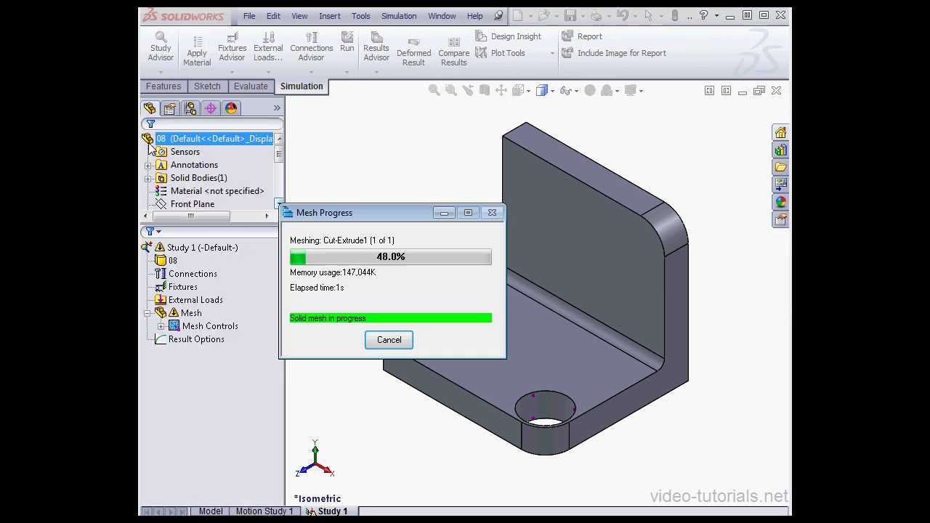